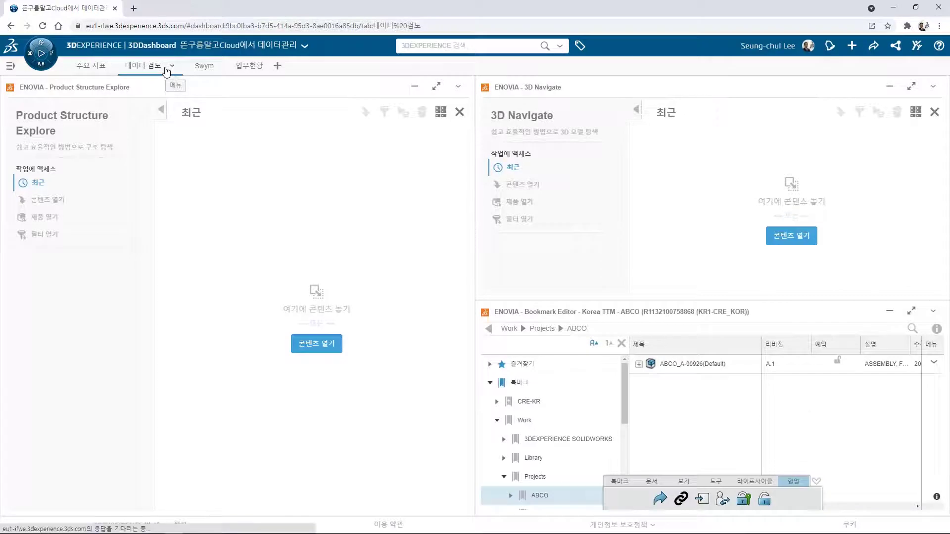
- Load ABCO_A-00926 into Product Structure Explore and collapse the Bookmark Editor
left_click(683, 370)
left_click_drag(683, 370, 216, 290)
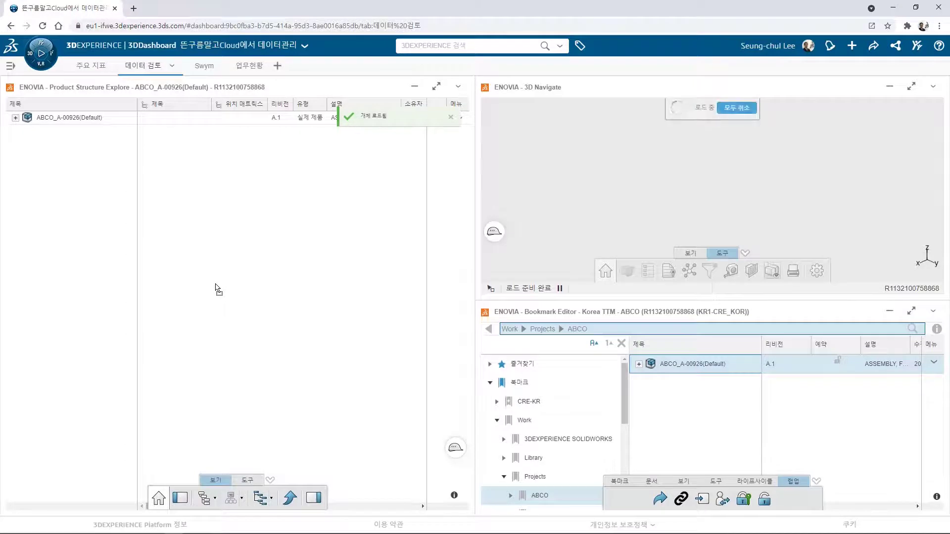
left_click(889, 311)
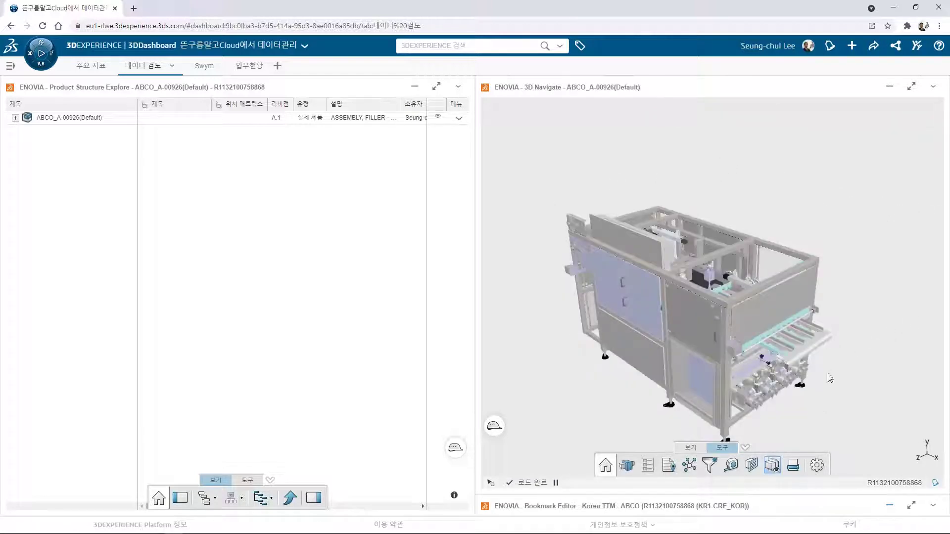
- Cut the machine with a section plane, sweep it through, then remove the section
left_click(751, 465)
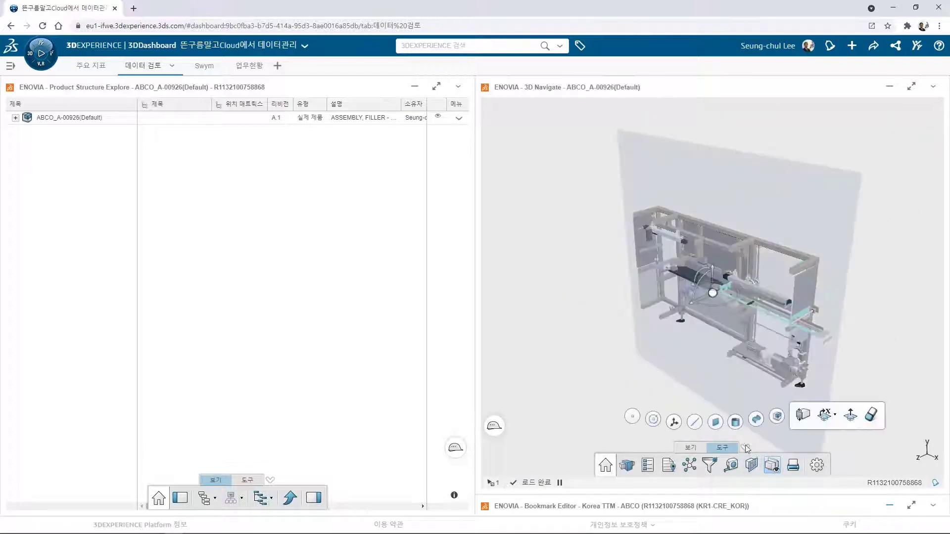
left_click_drag(699, 306, 697, 280)
left_click(792, 239)
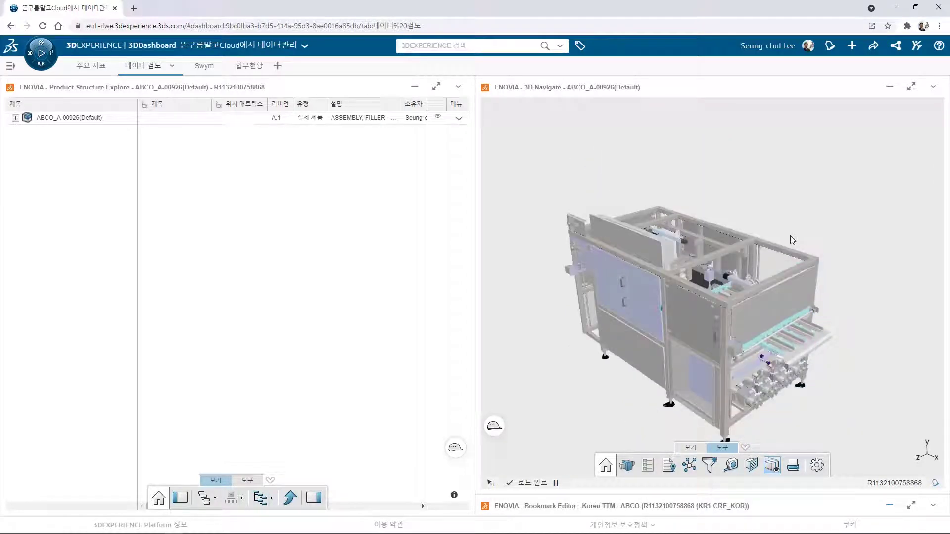
- Measure the vertical frame edge and validate its 1778mm length
left_click(734, 467)
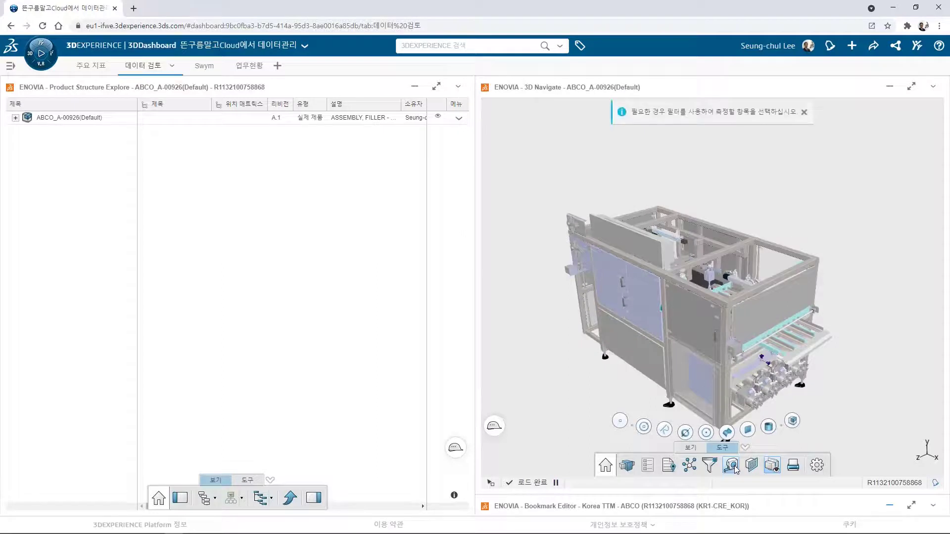
left_click(673, 362)
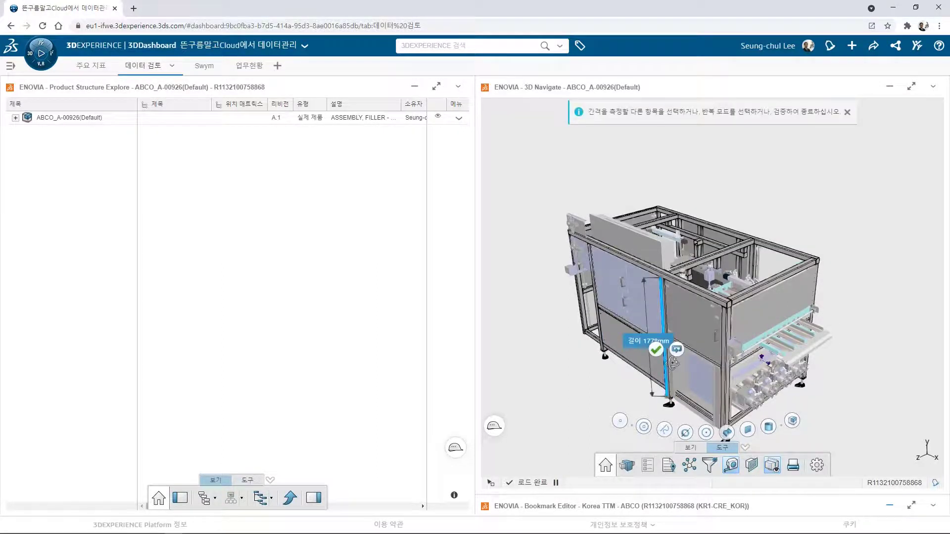
left_click(656, 350)
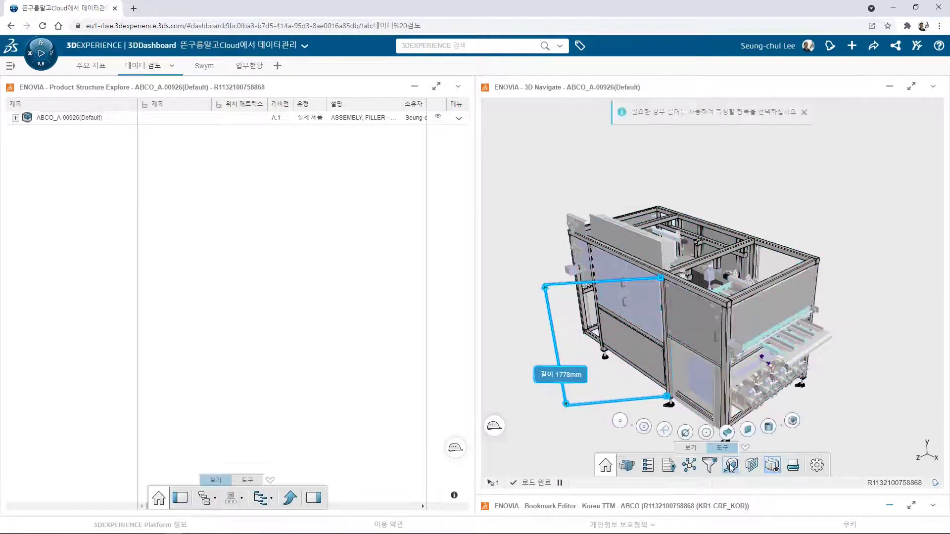
- Measure the 558.8mm minimum distance between the rails and place its label to the right
left_click(759, 307)
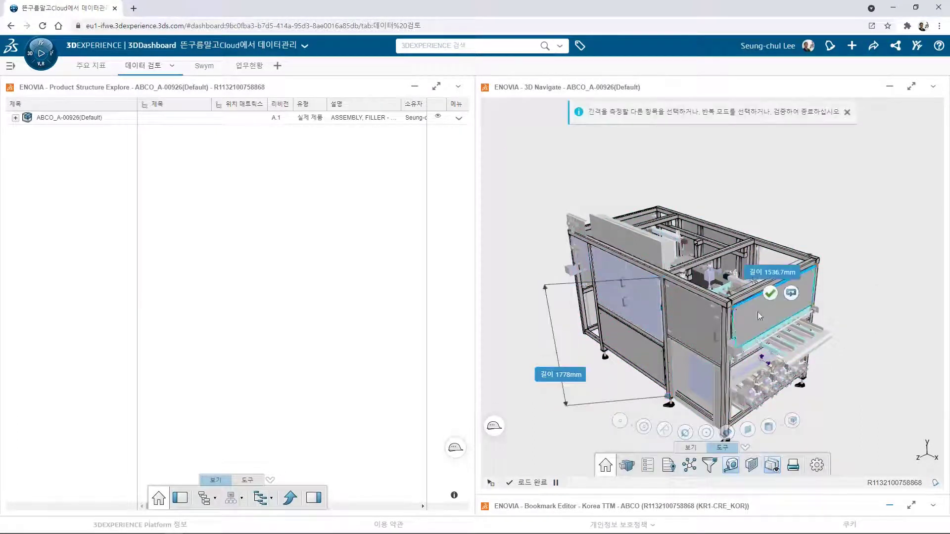
left_click(762, 337)
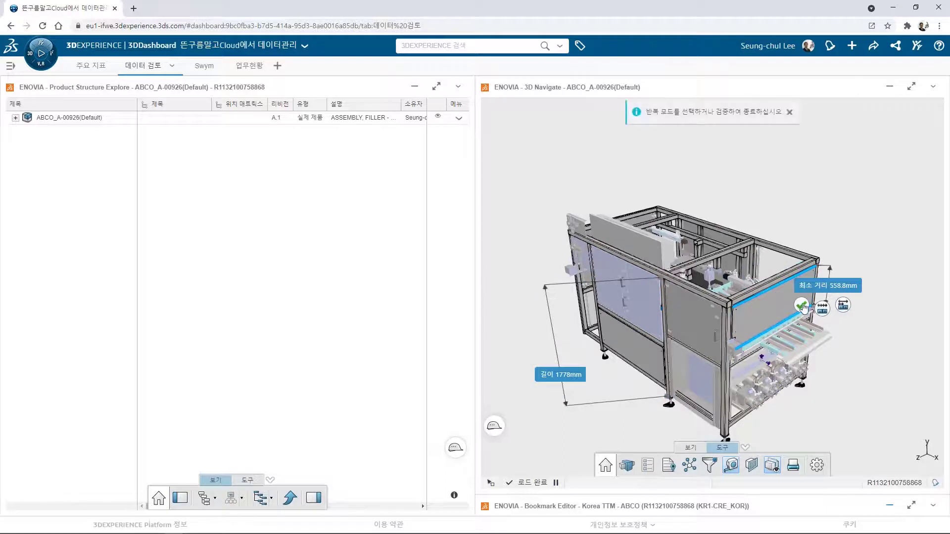
left_click_drag(823, 286, 899, 288)
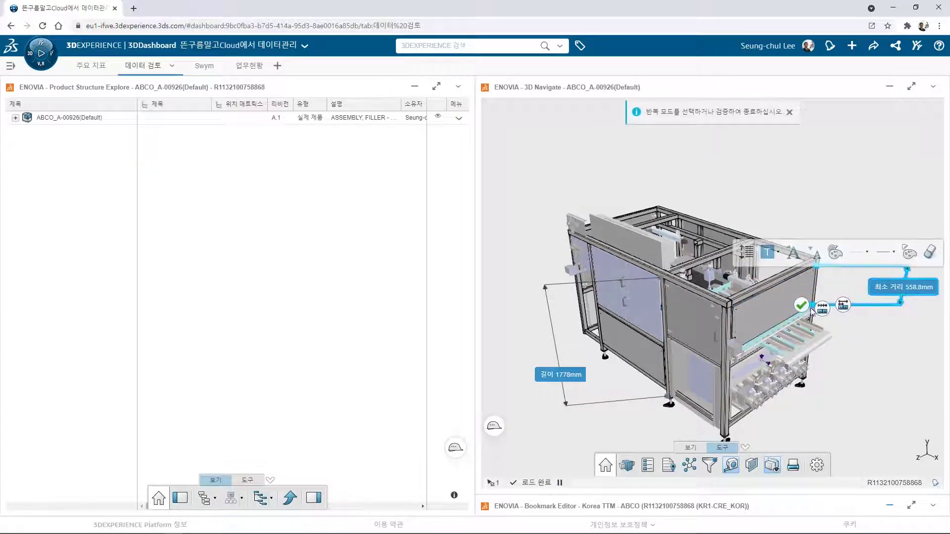
left_click(801, 305)
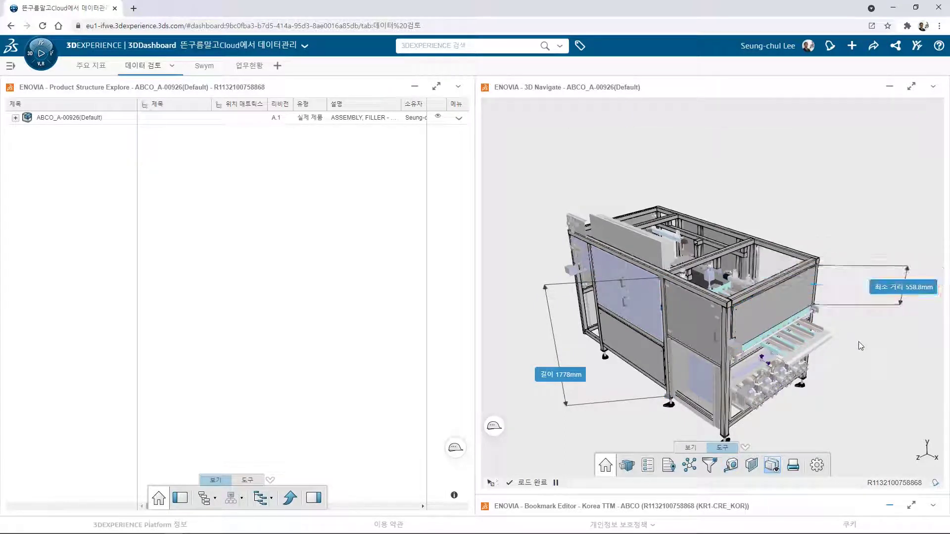
- Expand the ABCO_A-00926 root and zoom the 3D view onto ABCO_A-01026
left_click(14, 122)
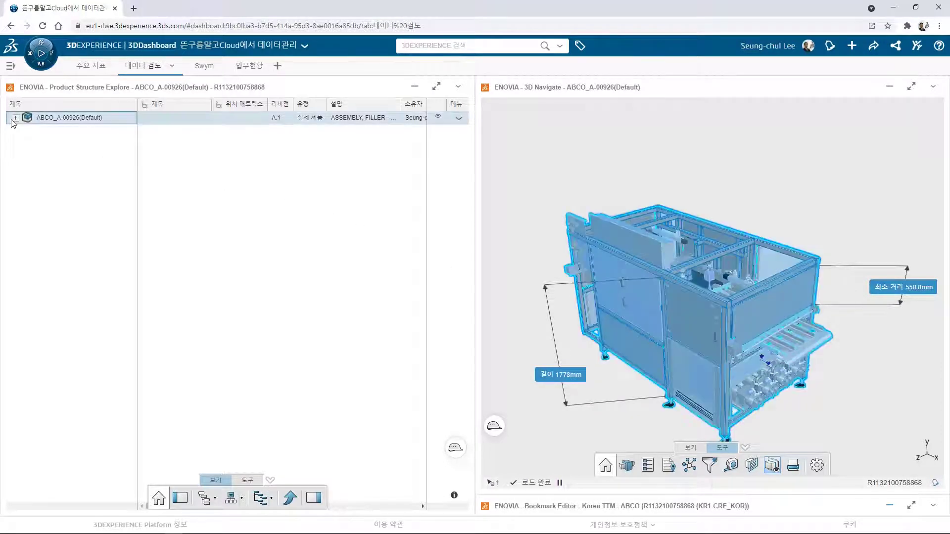
left_click(16, 119)
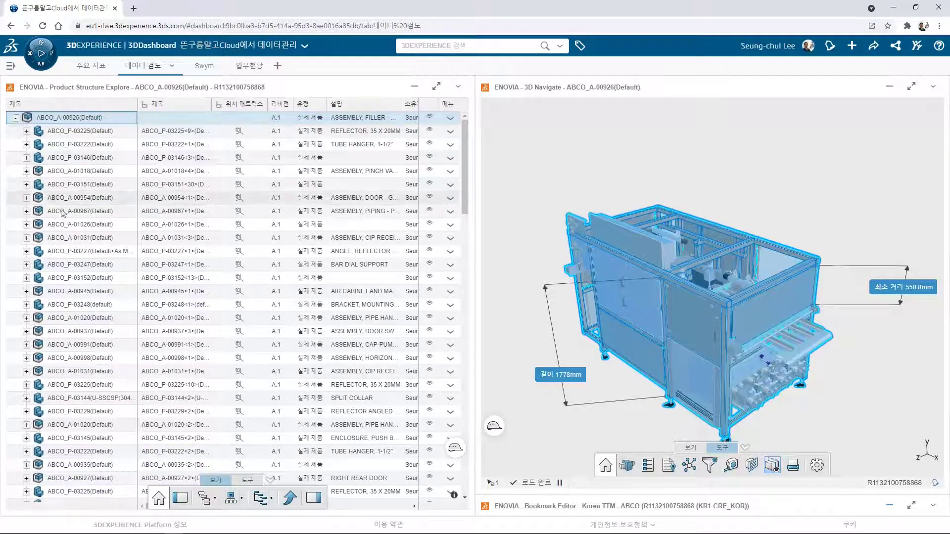
left_click(63, 227)
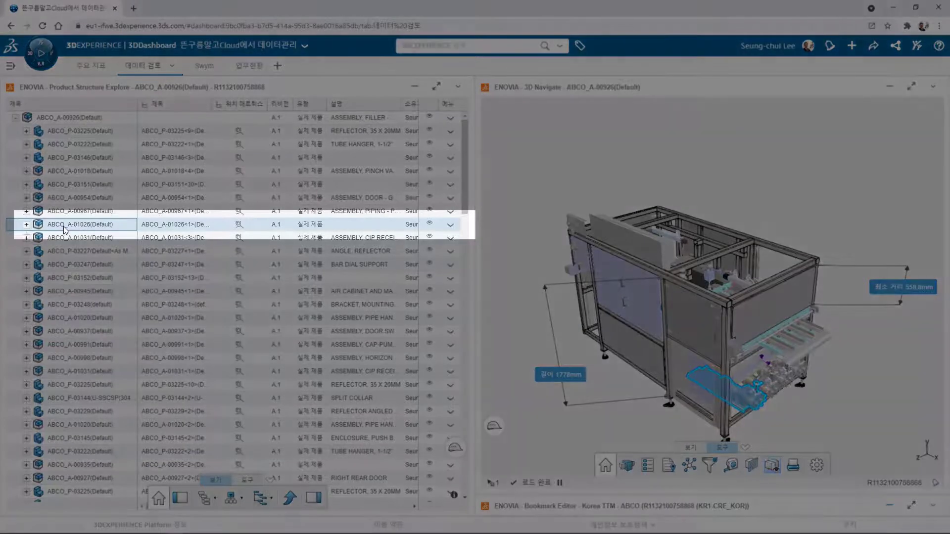
right_click(65, 229)
left_click(88, 263)
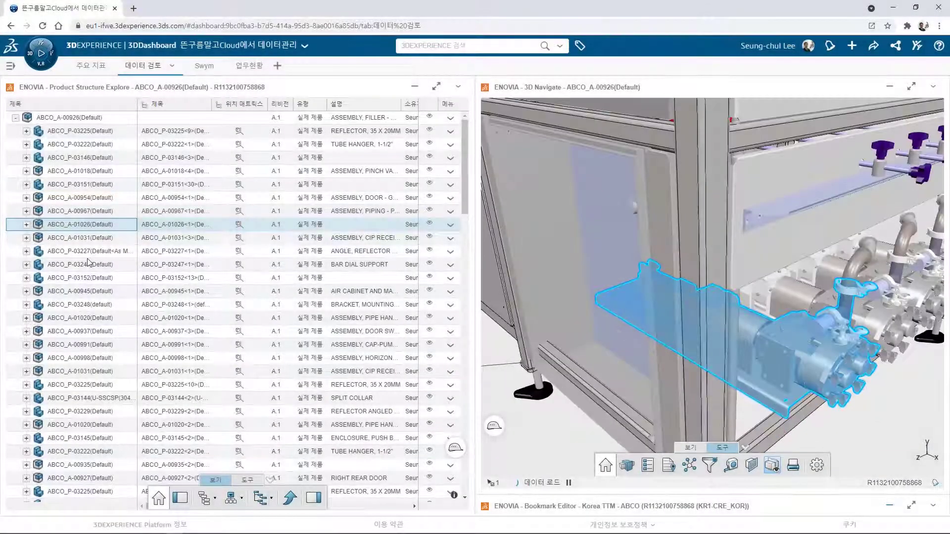
- Toggle ABCO_A-01026's visibility off and back on, then select the door panel
left_click(428, 226)
left_click(428, 228)
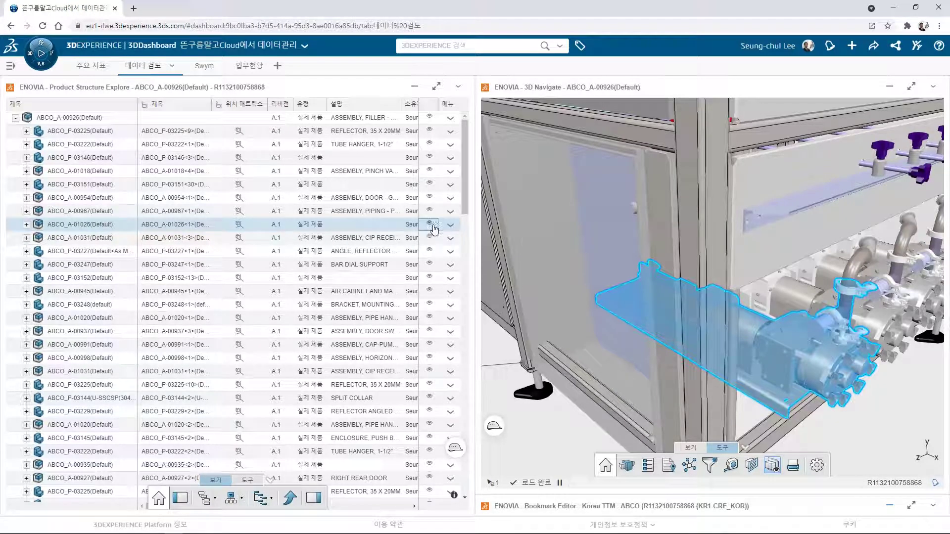
left_click(569, 237)
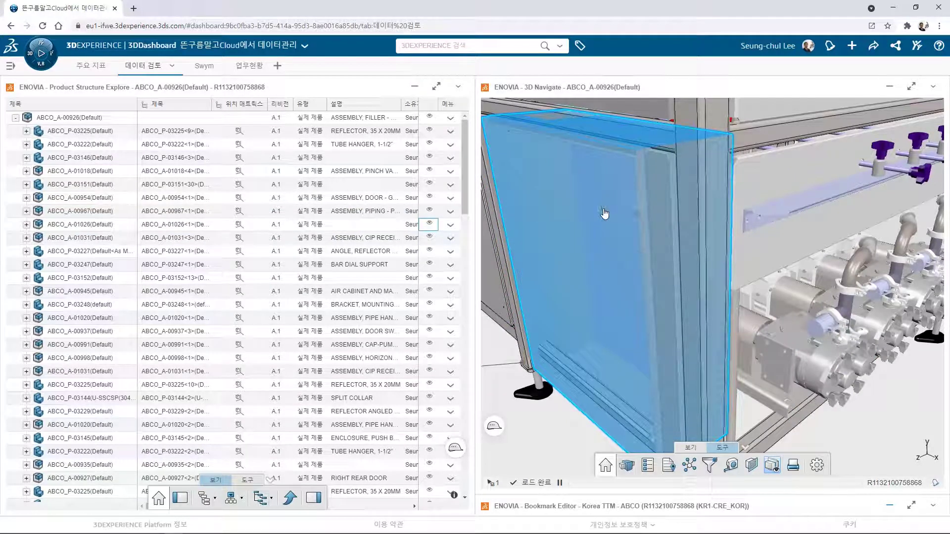
- Reframe the view on the door panel and browse the ABCO_P-03150 and ABCO_P-03145 rows
right_click(604, 213)
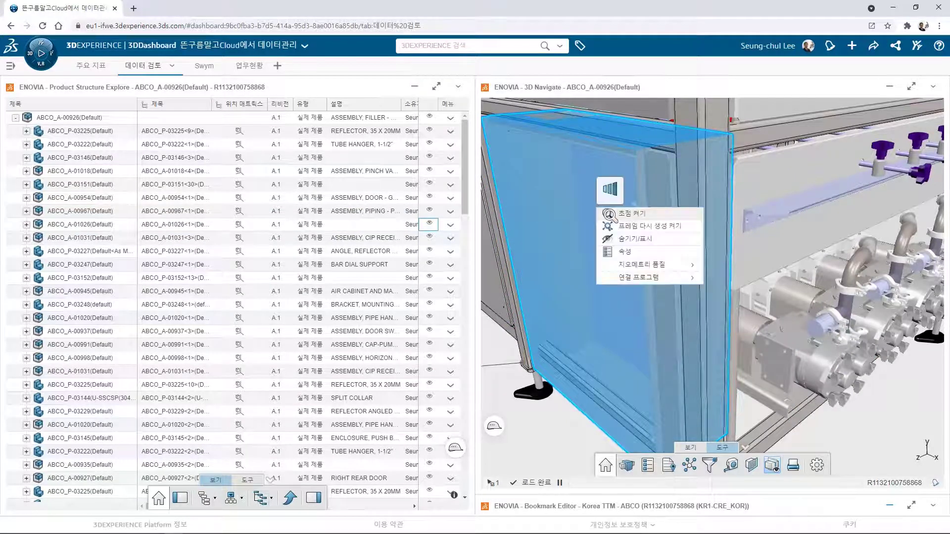
left_click(628, 215)
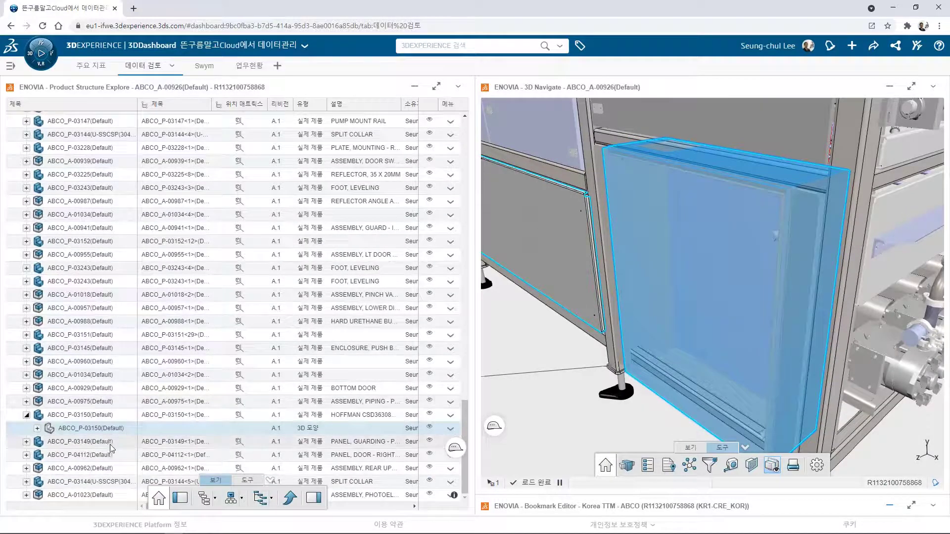
left_click(97, 416)
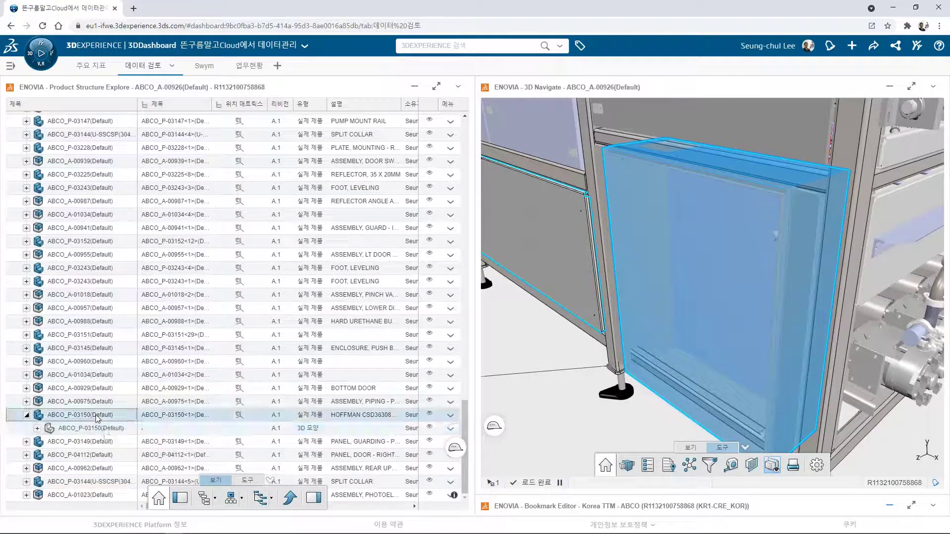
left_click(97, 348)
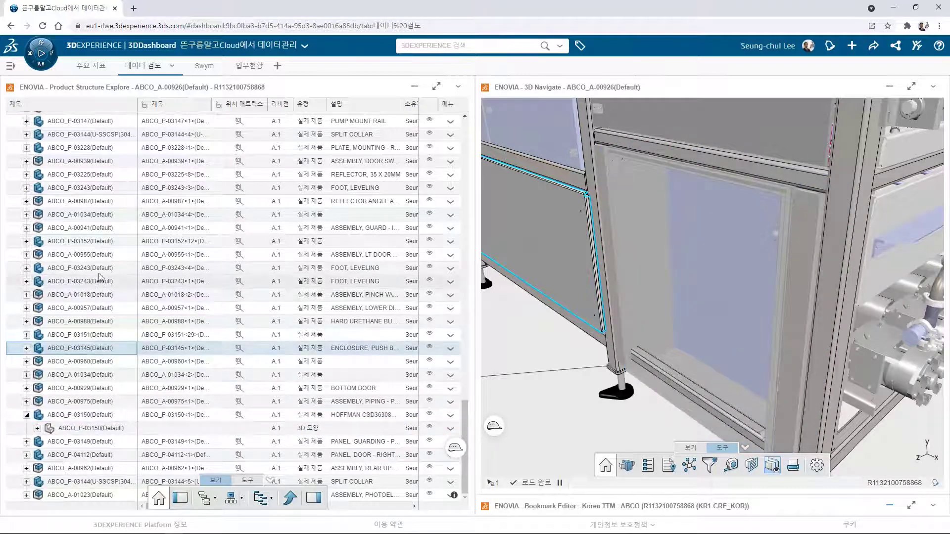
- Locate the ABCO_P-03243 leveling foot with 컨텍스트에서 찾기
left_click(99, 270)
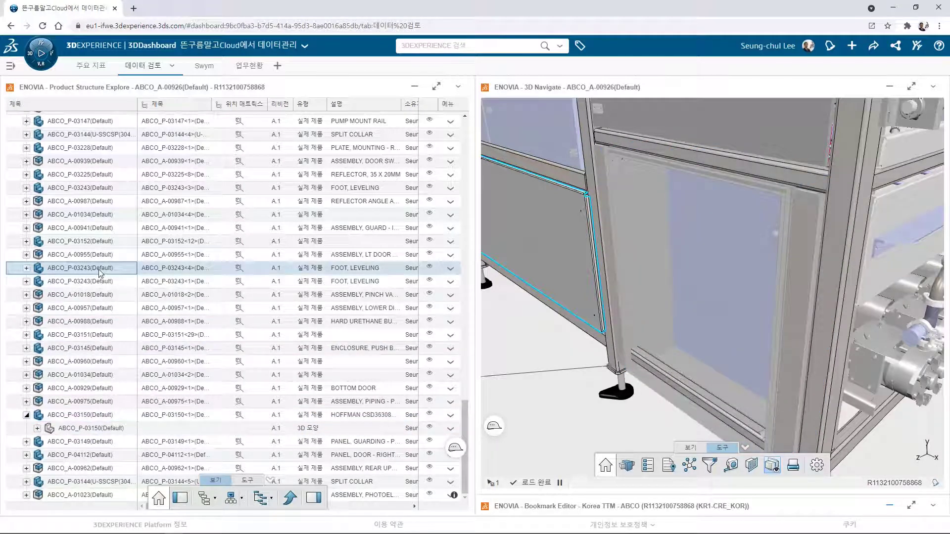
right_click(101, 274)
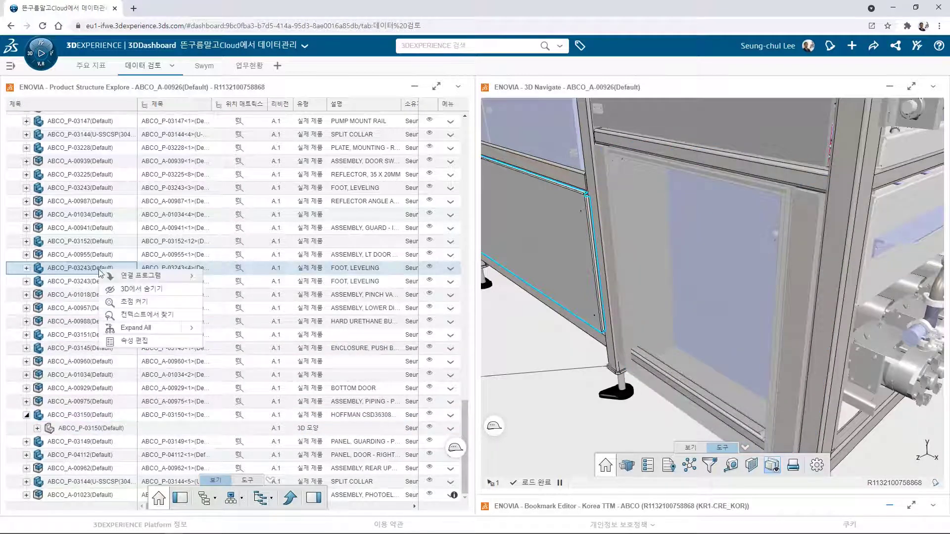
left_click(137, 314)
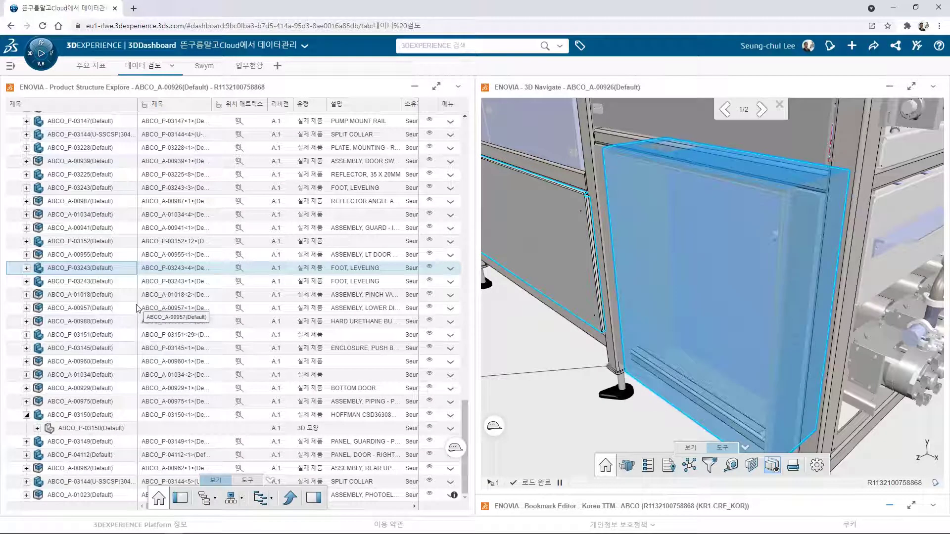
- Zoom the 3D view onto the ABCO_P-03228 mounting plate
left_click(79, 148)
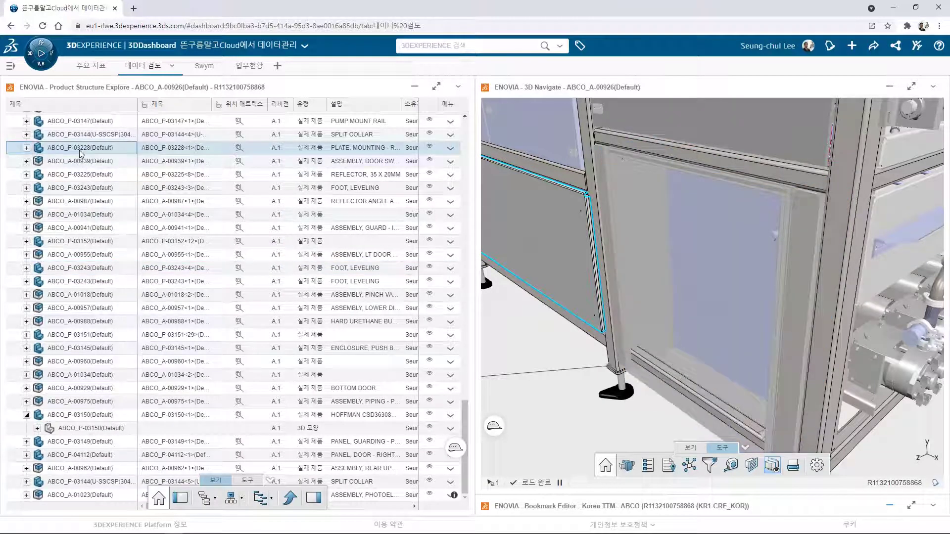
right_click(80, 150)
left_click(130, 184)
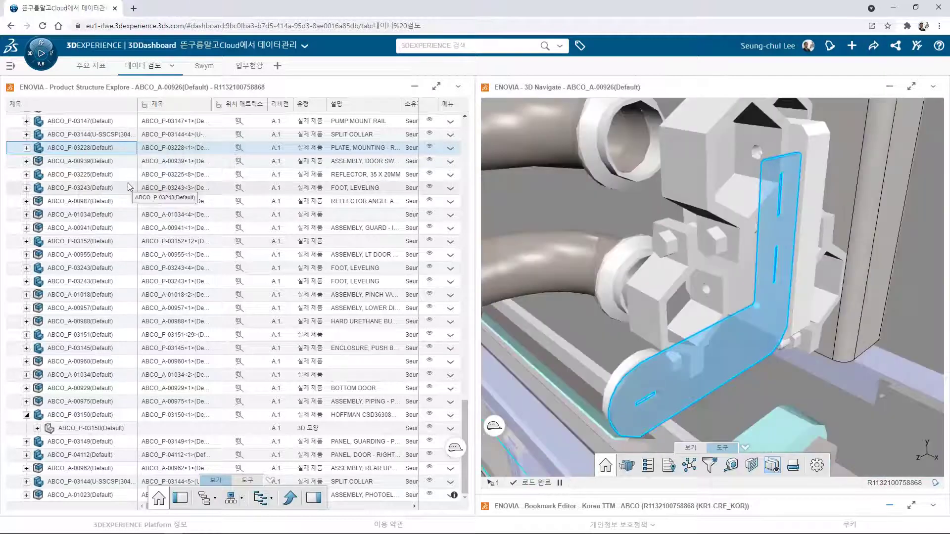
- Open the properties panel for ABCO_P-03228 and scroll through its attributes
left_click(314, 498)
scroll(407, 289, "down", 2)
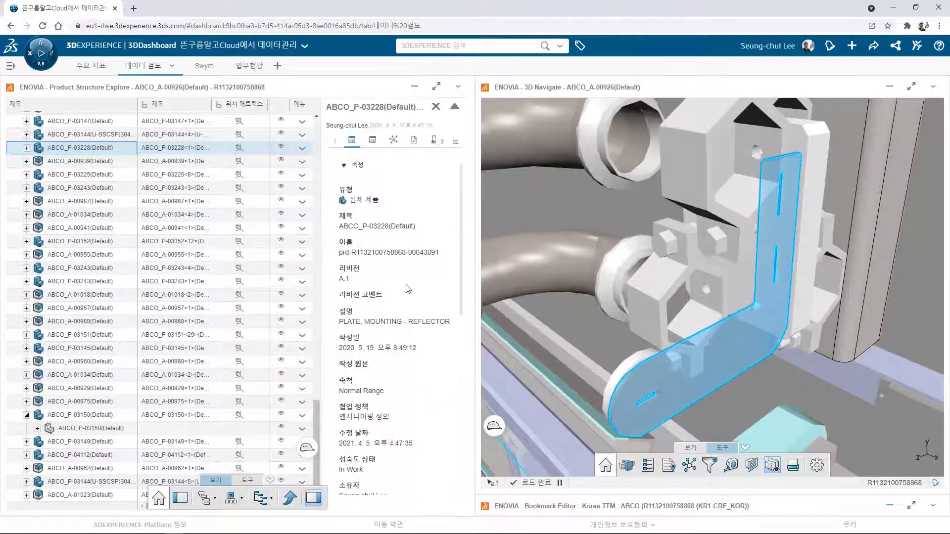
scroll(406, 290, "down", 5)
scroll(407, 289, "up", 3)
scroll(407, 289, "up", 5)
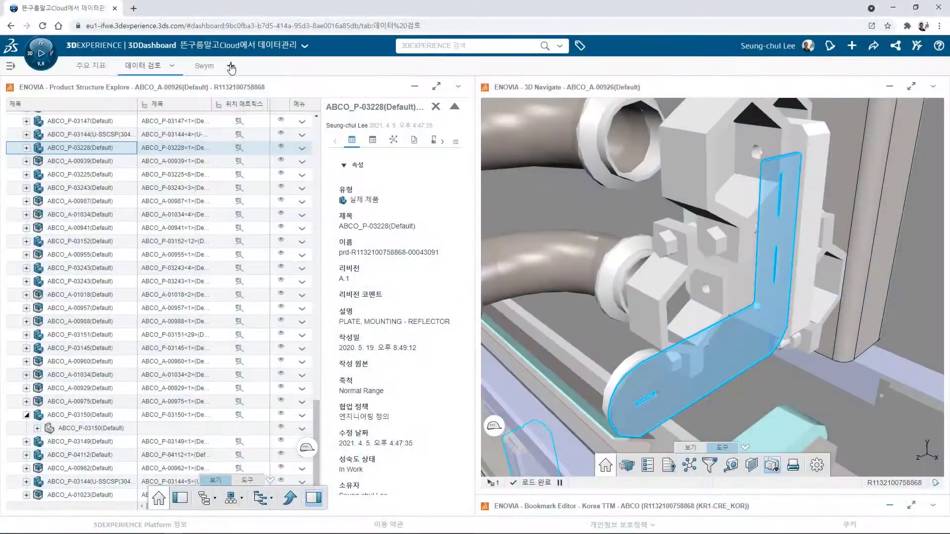
- Add a new dashboard tab after Swym
left_click(230, 66)
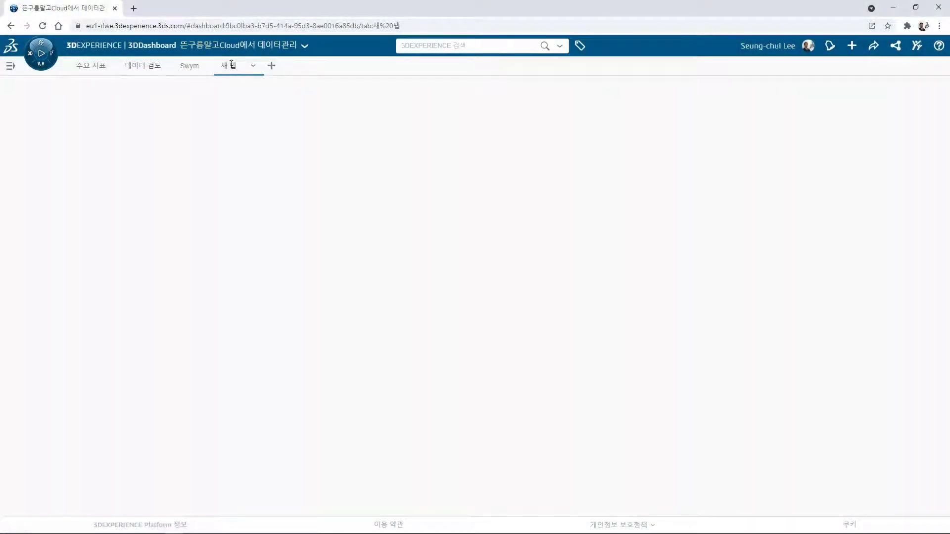
- Name the tab 업무 현황, then add Collaborative Tasks from a 'task' compass search and maximize it
type("업무 현황")
key("Return")
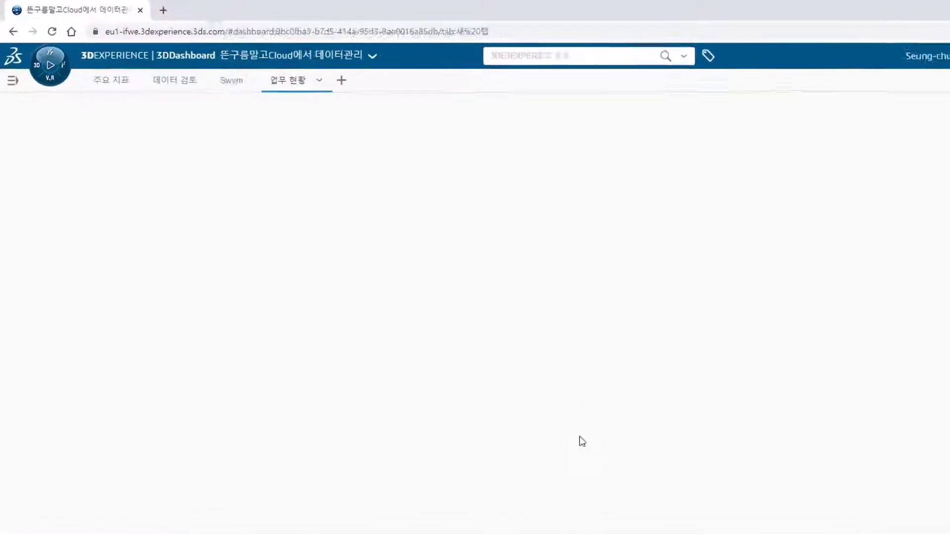
left_click(52, 66)
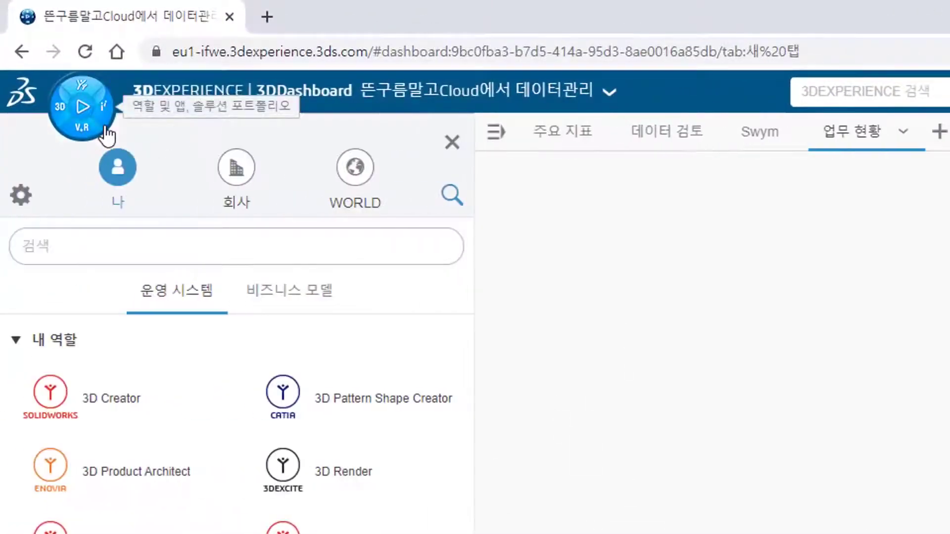
left_click(85, 246)
type("task")
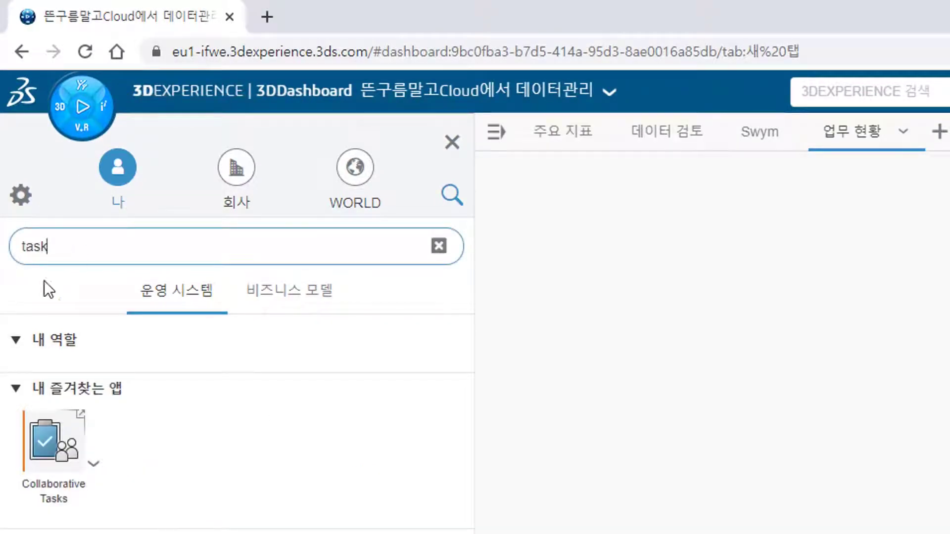
left_click_drag(49, 438, 615, 398)
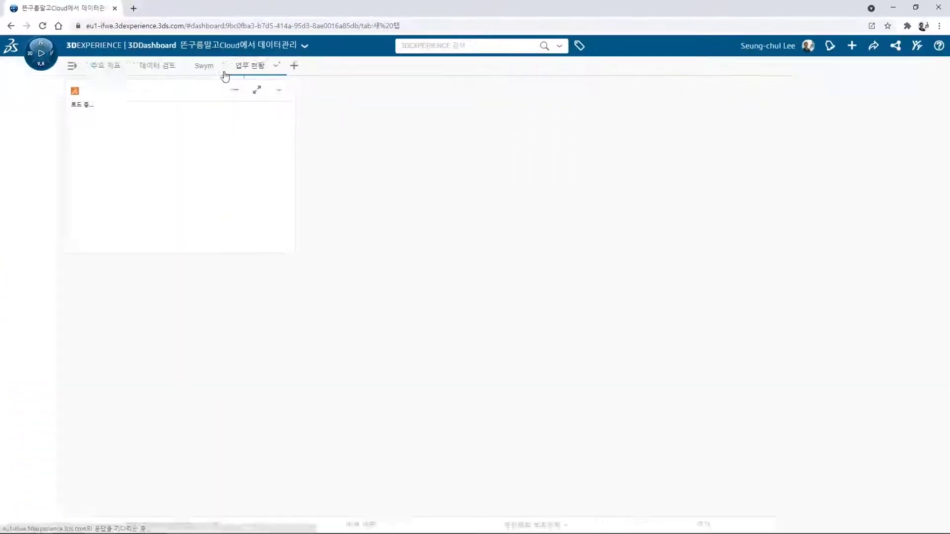
left_click(275, 90)
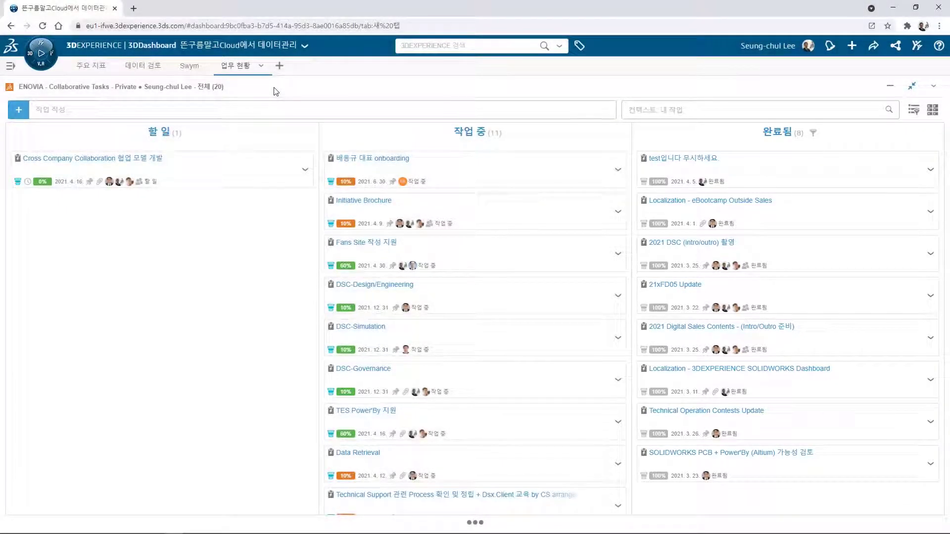
- Try grouping by 완료 예정일, revert to 상태, and filter to 나에게 할당됨 tasks
left_click(914, 110)
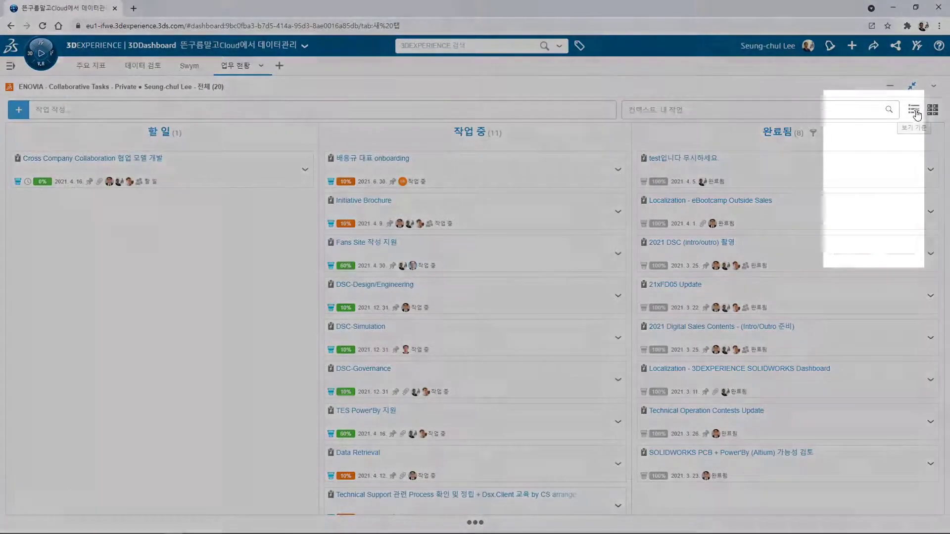
left_click(896, 175)
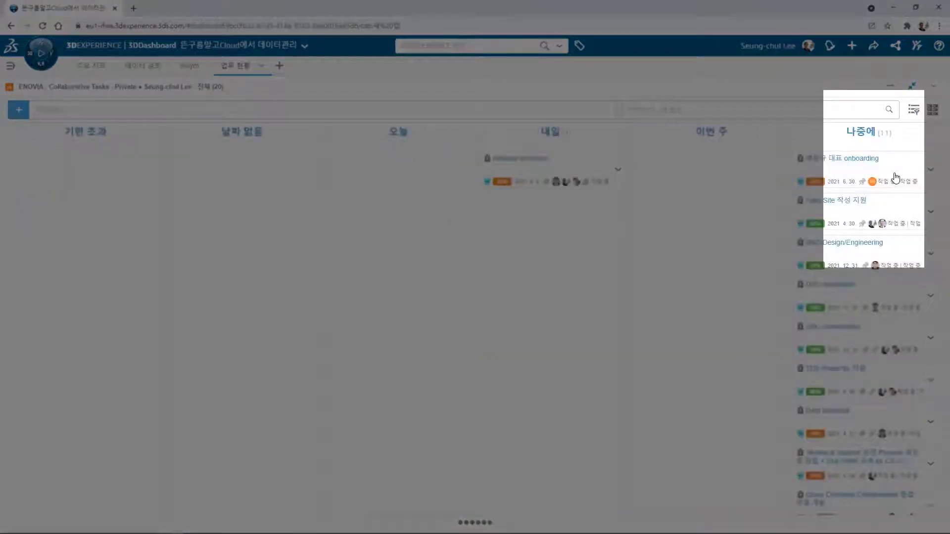
left_click(913, 109)
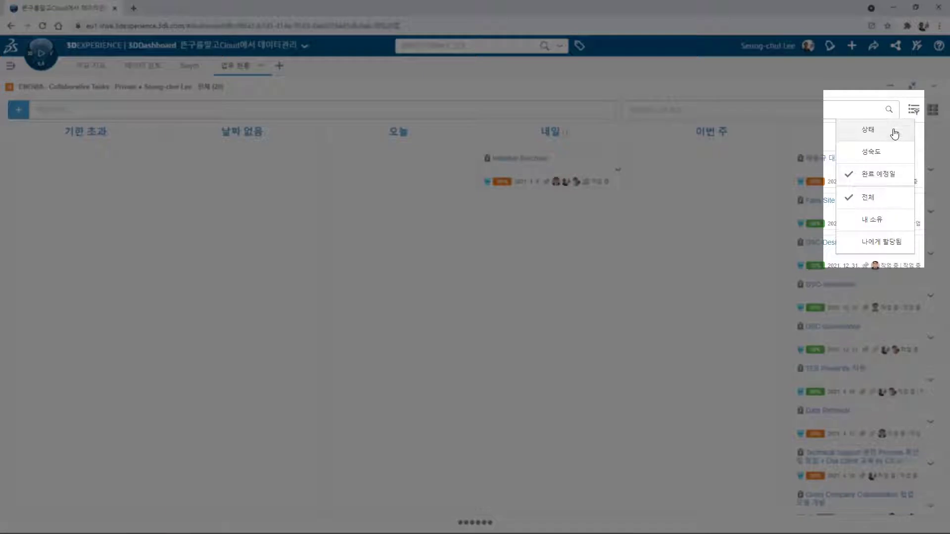
left_click(893, 130)
left_click(913, 110)
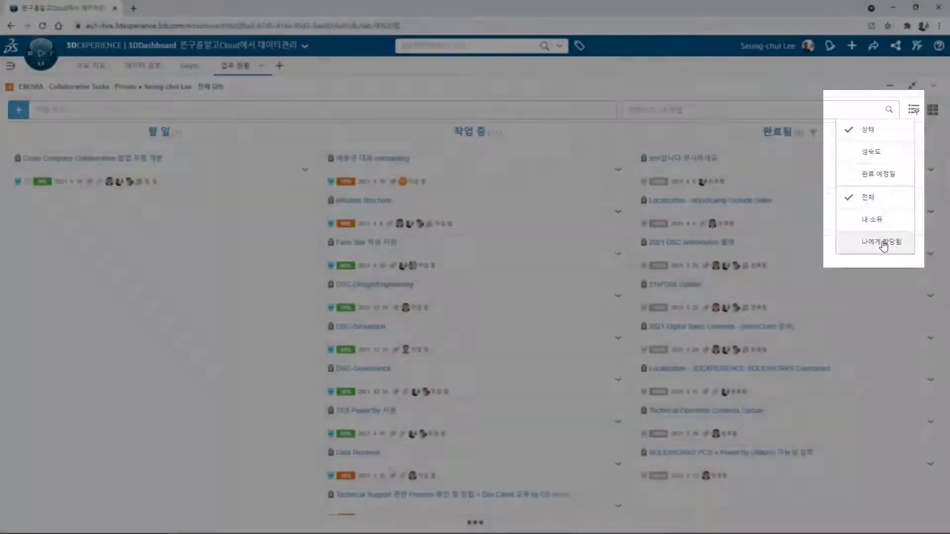
left_click(882, 242)
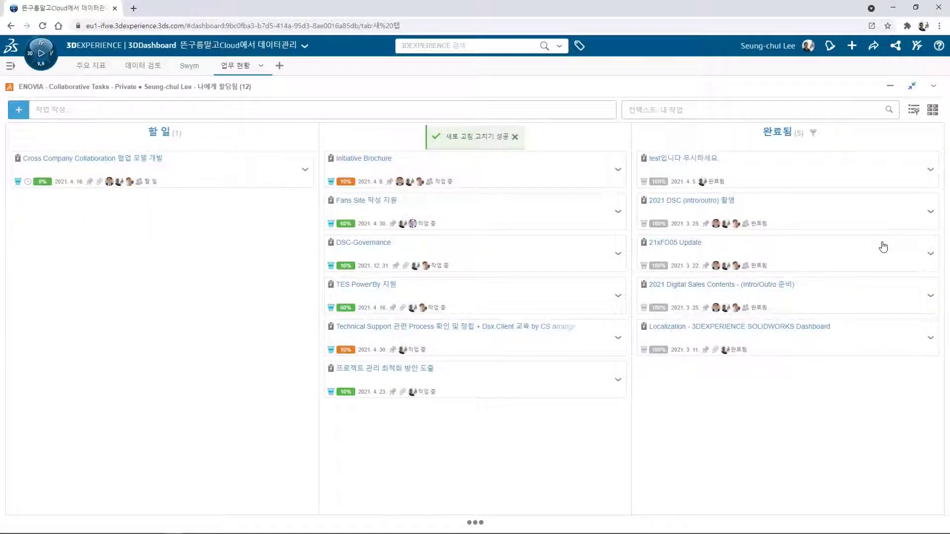
- Create the task 프로젝트 효율적 관리 방안 도출 and open its details
left_click(282, 112)
type("프로젝트 효율적 관리 방안 도출")
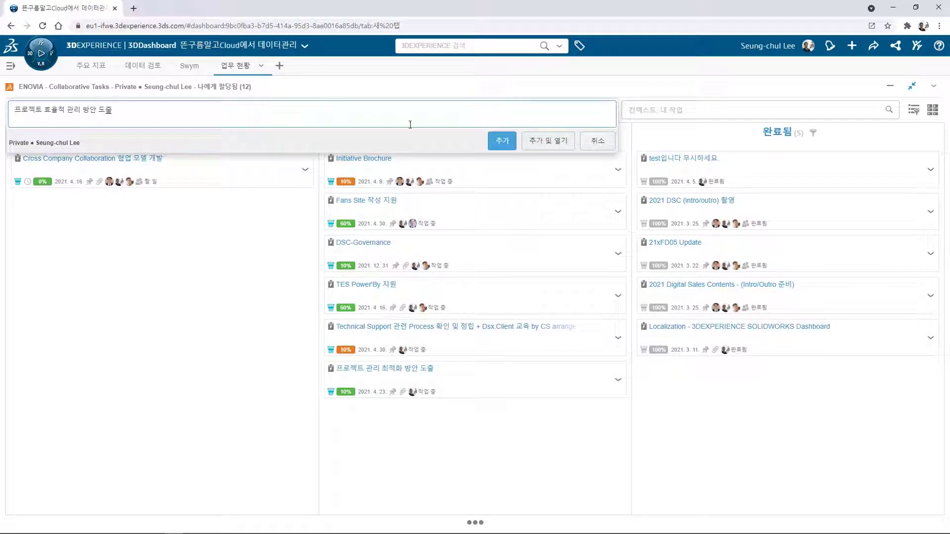
left_click(549, 142)
- Describe it as '뜬구름 말고 Cloud에서 데이터 관리' and pin the planned end to 23 April 2021
left_click(812, 206)
type("뜬구름 말고 Cloud에서 데이터 관리")
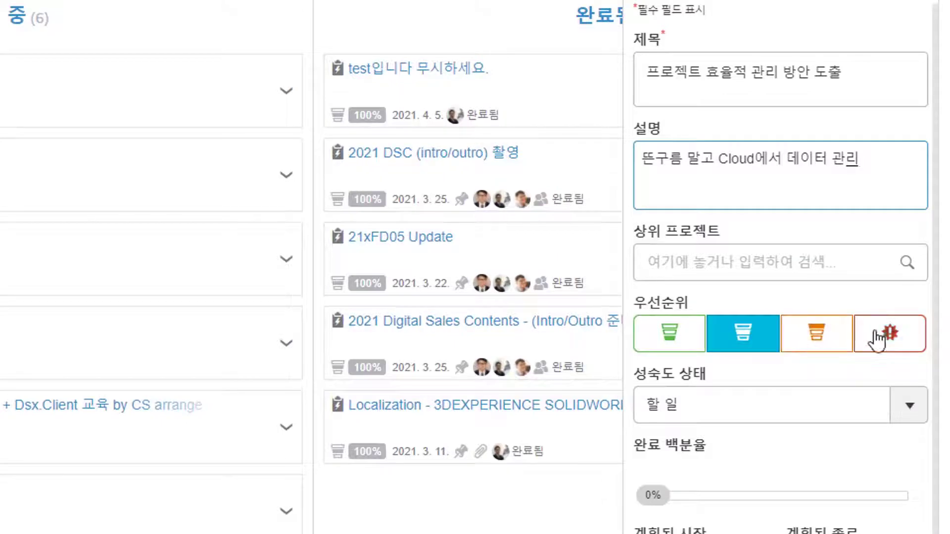
scroll(886, 316, "down", 6)
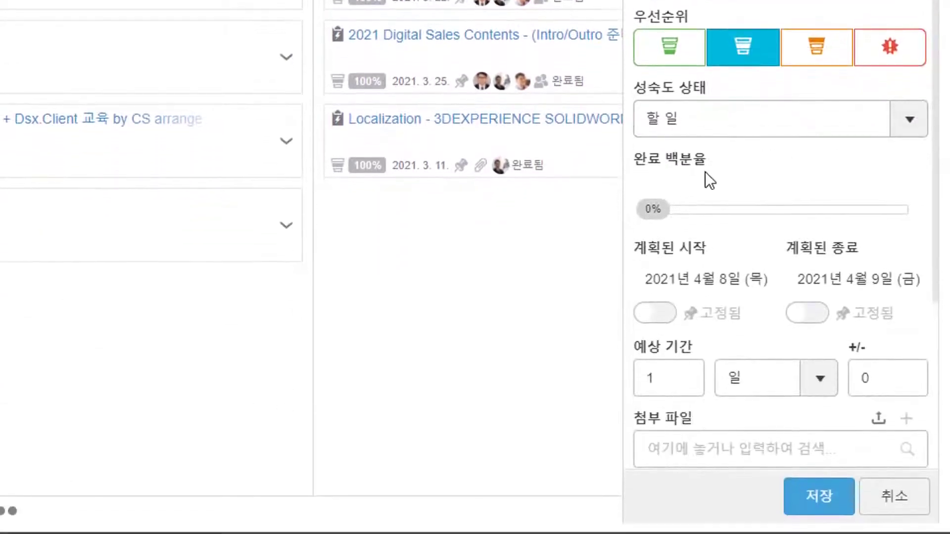
left_click(819, 313)
left_click(879, 276)
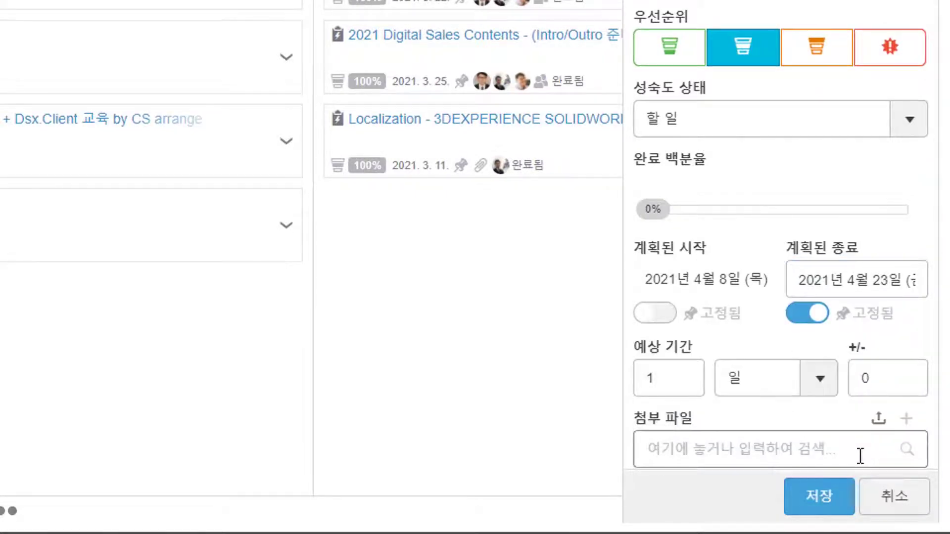
left_click_drag(559, 7, 949, 35)
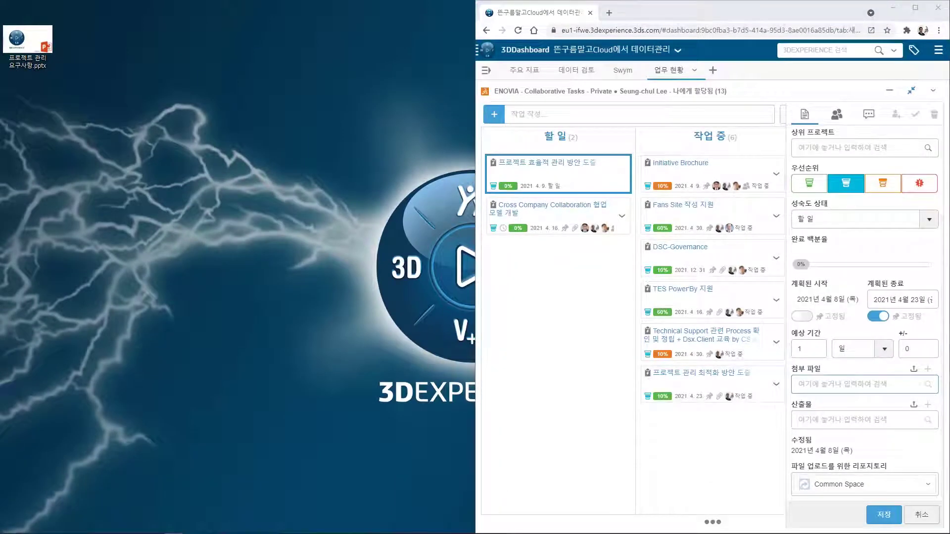
- Attach 프로젝트 관리 요구사항.pptx and add an assignee found by name search
left_click_drag(25, 44, 831, 375)
left_click(836, 115)
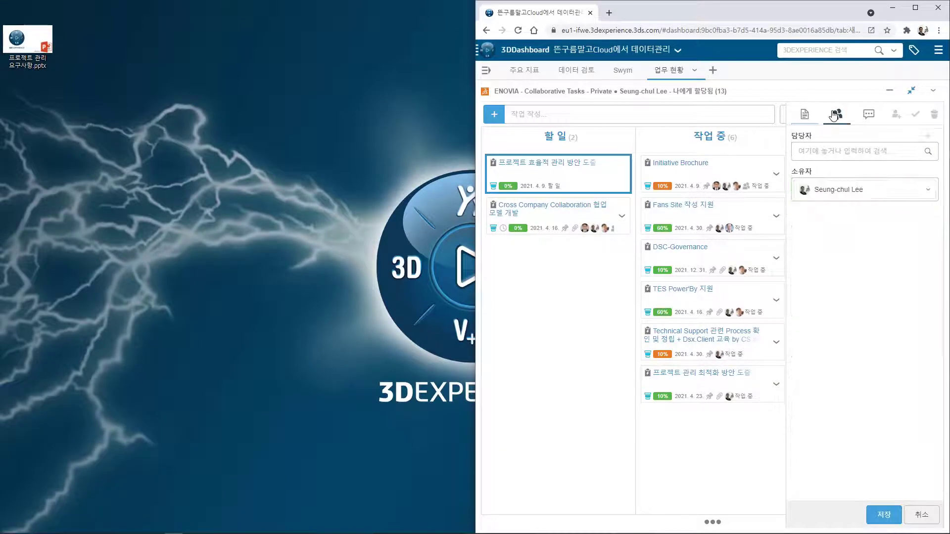
left_click(810, 152)
type("lim jun")
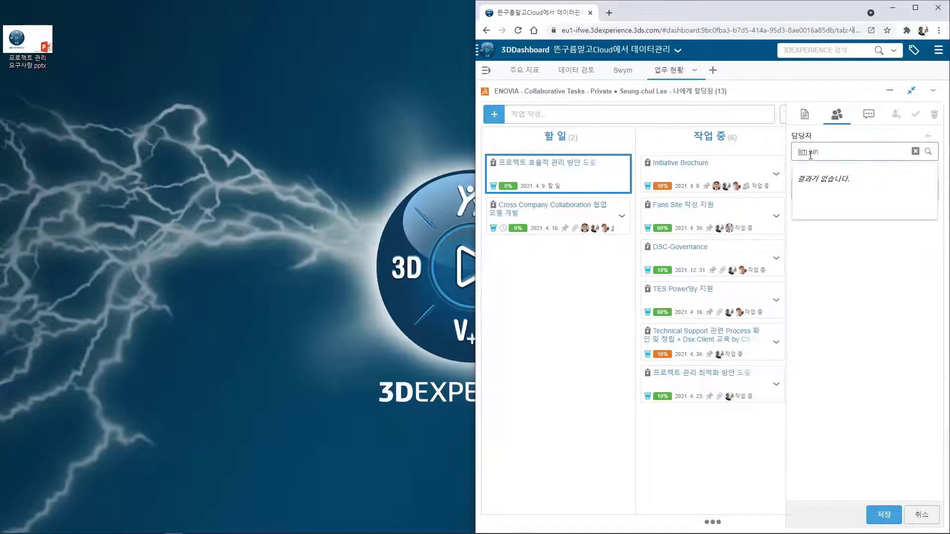
left_click(817, 176)
- Make the task owner the sole assignee, save the task, and maximize the browser
left_click(825, 154)
type("seung")
left_click(835, 193)
left_click(932, 204)
left_click(876, 235)
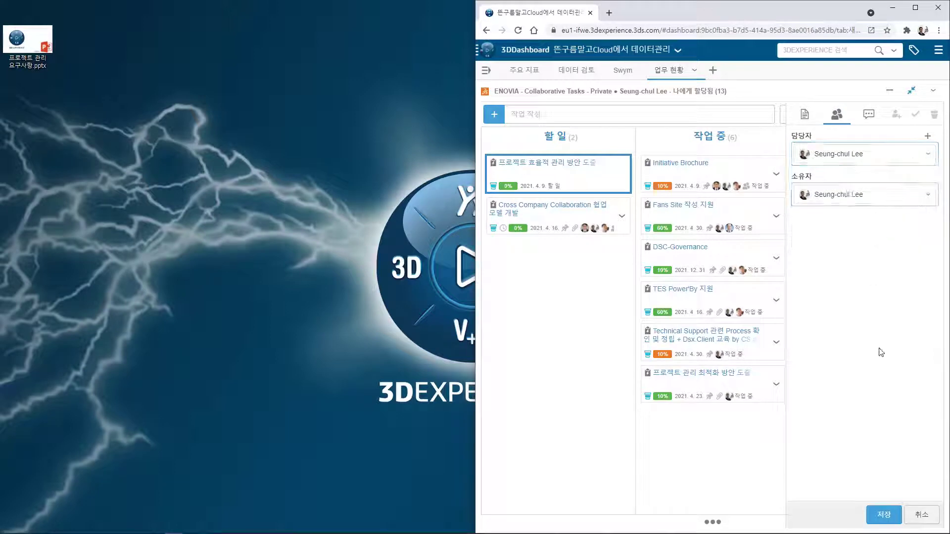
left_click(872, 523)
left_click_drag(747, 16, 717, 5)
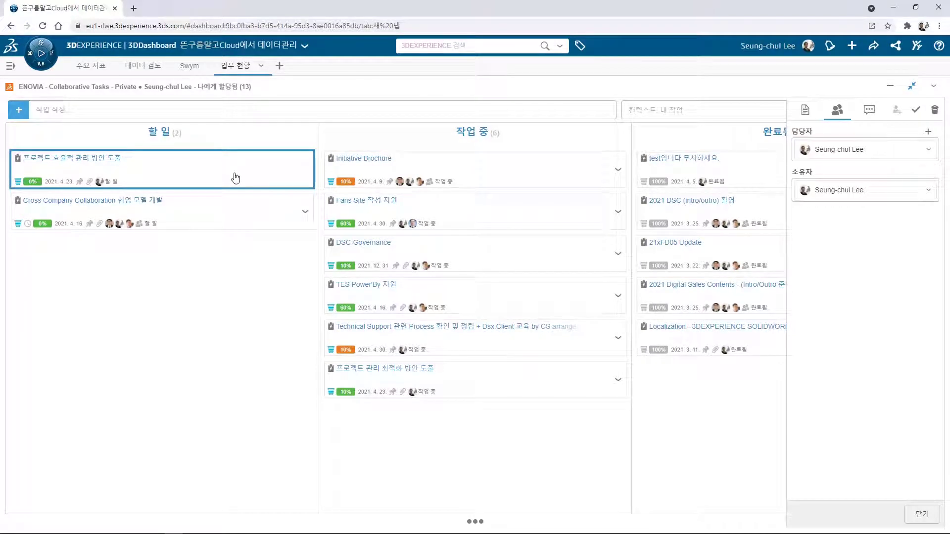
- Move the 프로젝트 효율적 관리 방안 도출 card from 할 일 to 작업 중 and open its details panel
left_click_drag(235, 178, 487, 420)
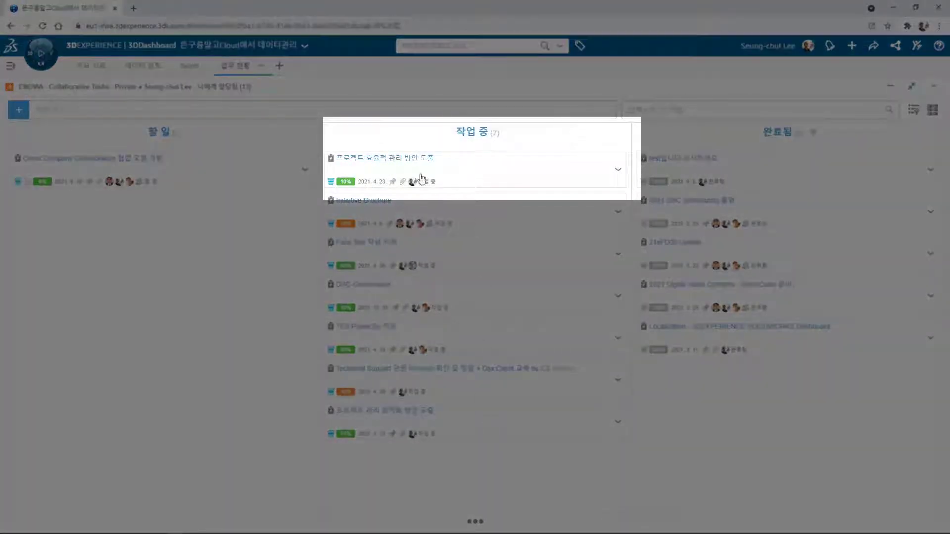
left_click(445, 173)
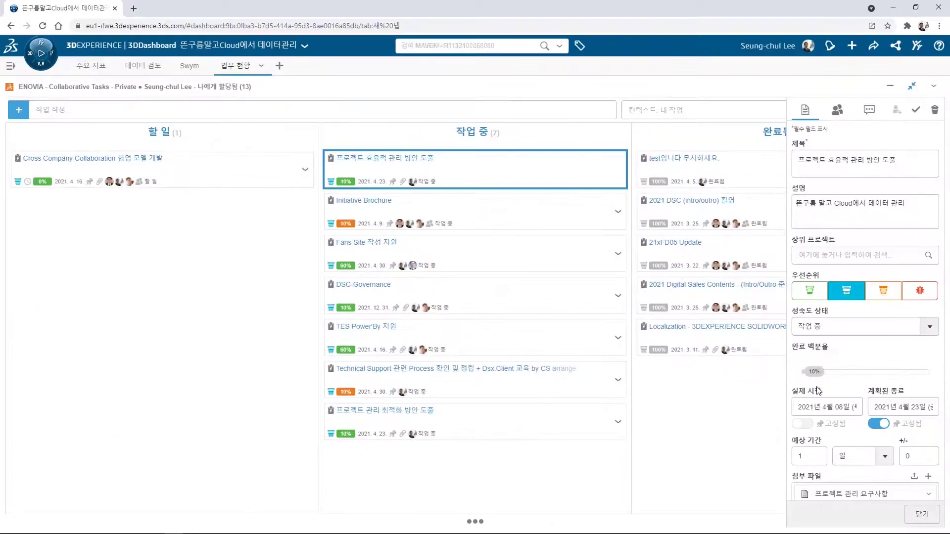
left_click(920, 514)
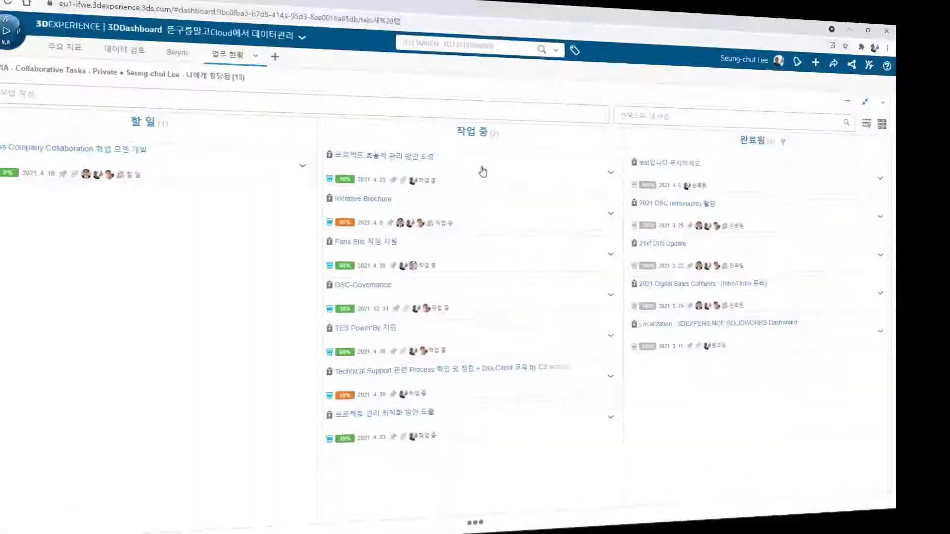
left_click(483, 171)
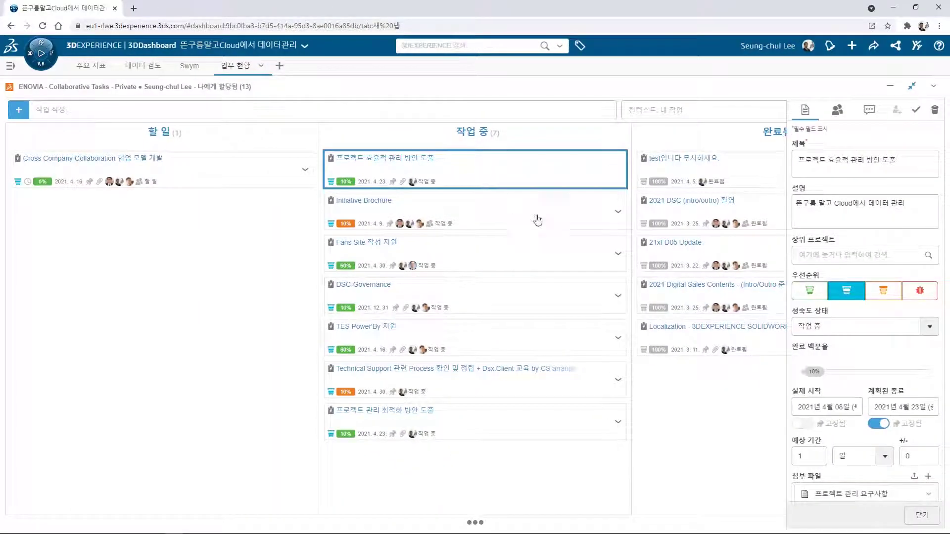
- Upload 이렇게하면 됩니다.pptx as the deliverable, save the task, and move its card to 완료됨
scroll(908, 368, "down", 2)
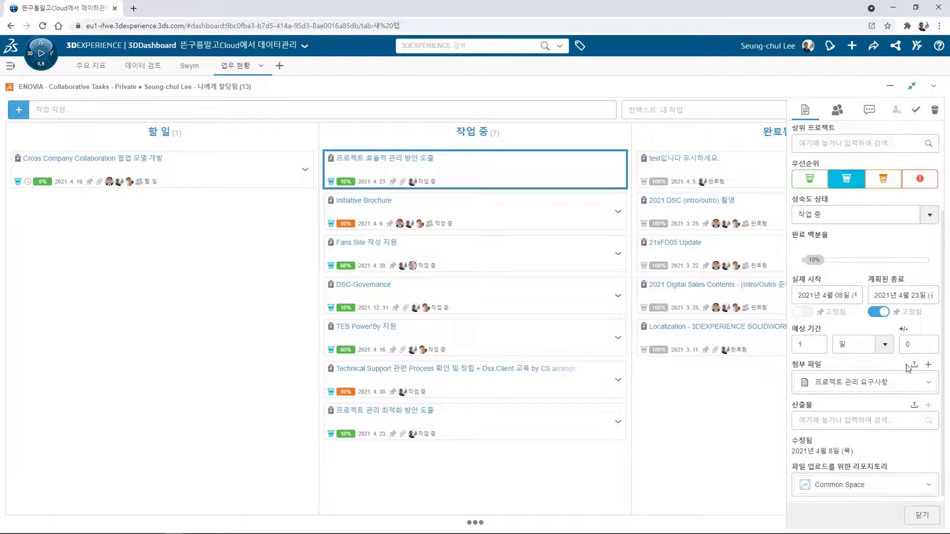
left_click(912, 405)
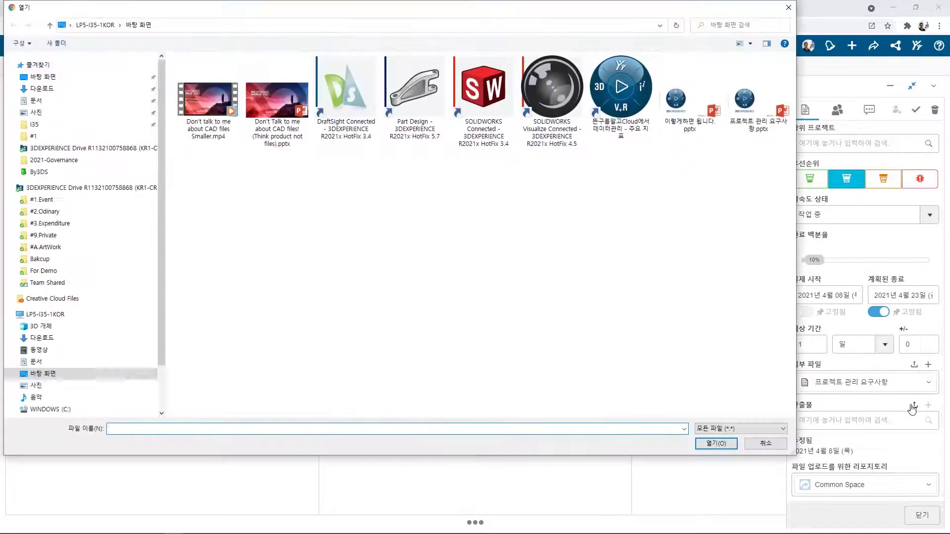
double_click(691, 107)
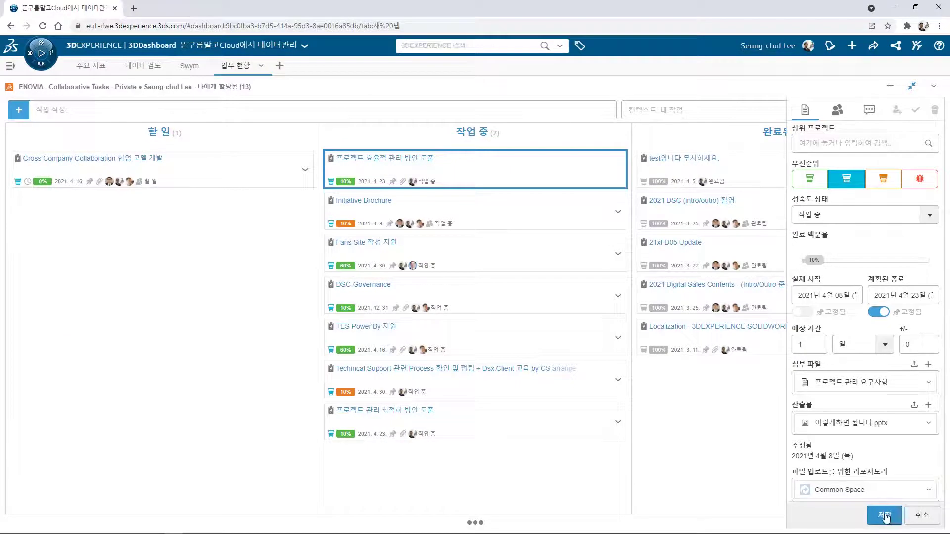
left_click(884, 516)
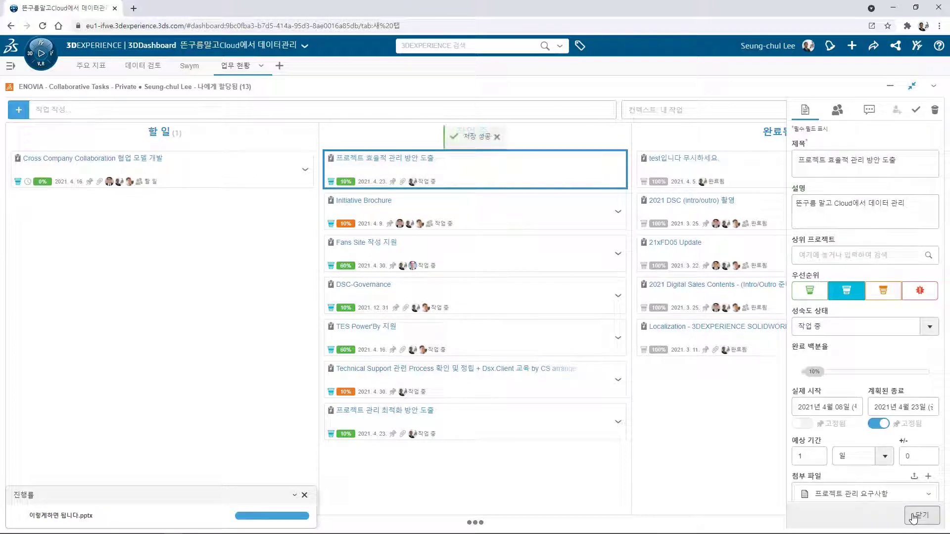
left_click(913, 517)
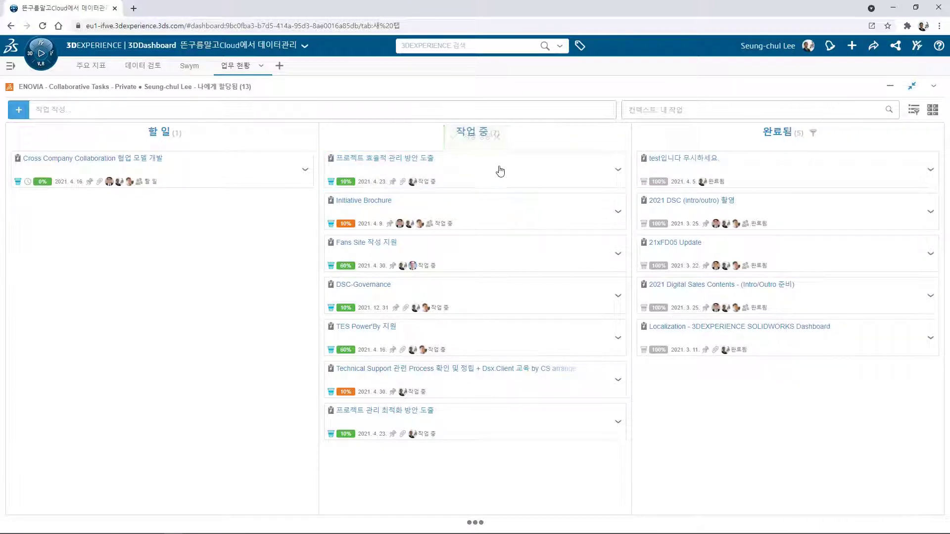
left_click_drag(500, 171, 795, 399)
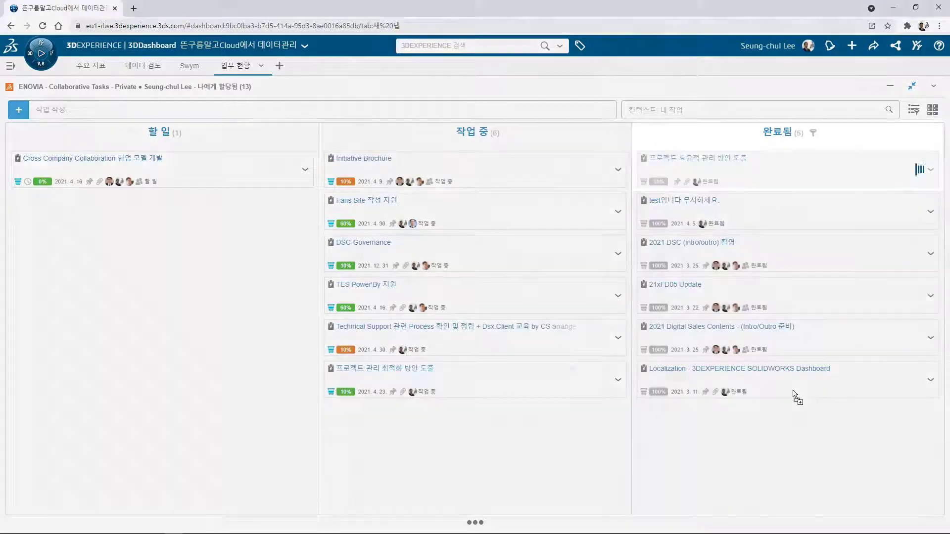